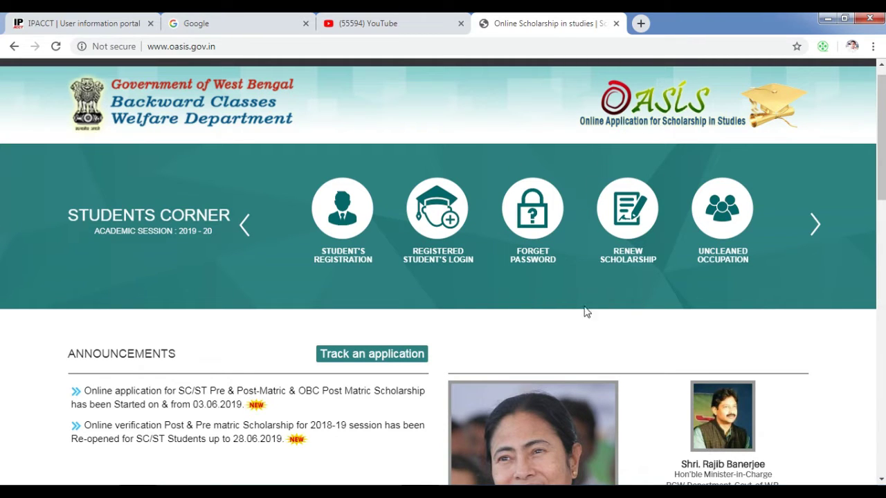
Start the scholarship renewal and confirm South 24 Parganas as the institution's district
click(637, 262)
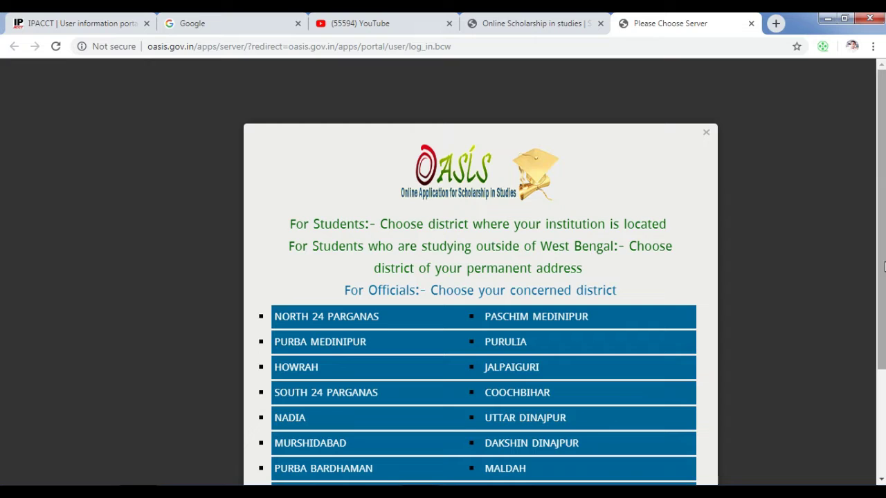
drag(883, 266, 883, 284)
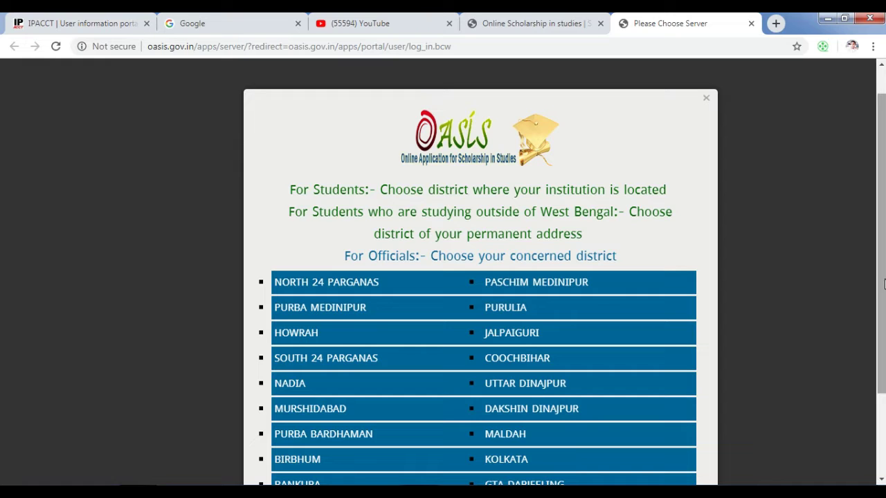
scroll(883, 284, down, 1)
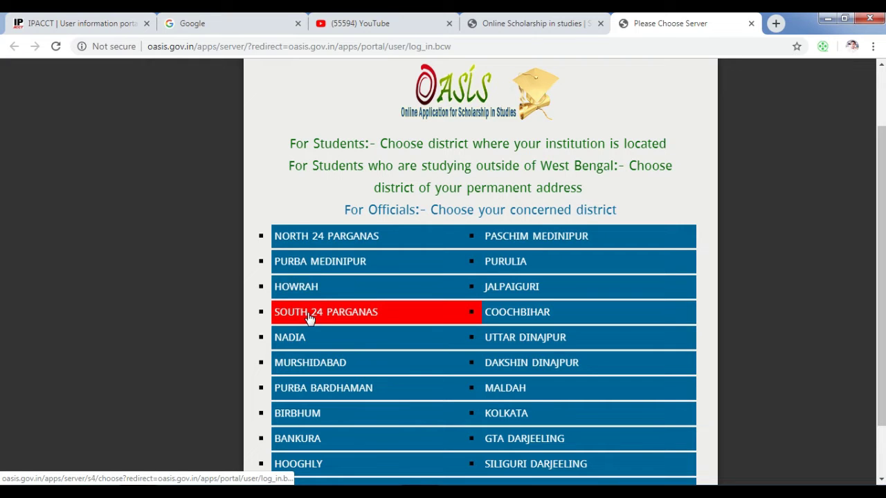
click(348, 315)
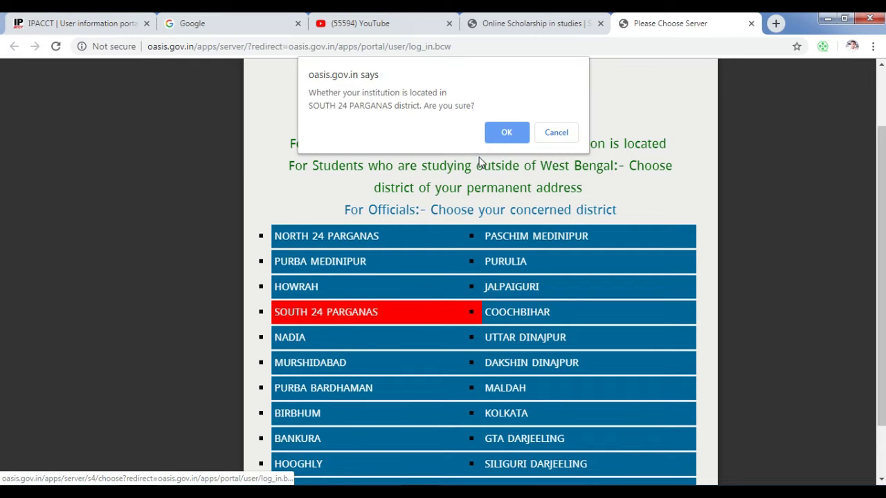
click(503, 131)
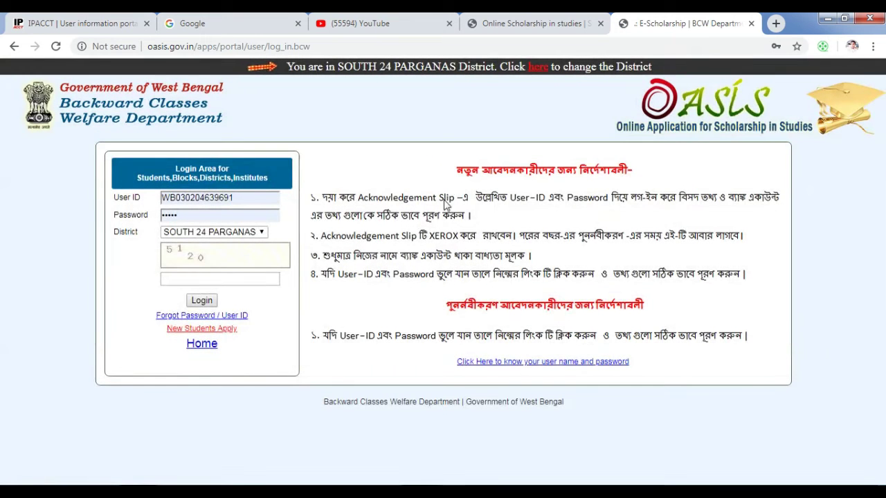
Enter the student's user ID and password, fill in the captcha code, and log in
click(258, 199)
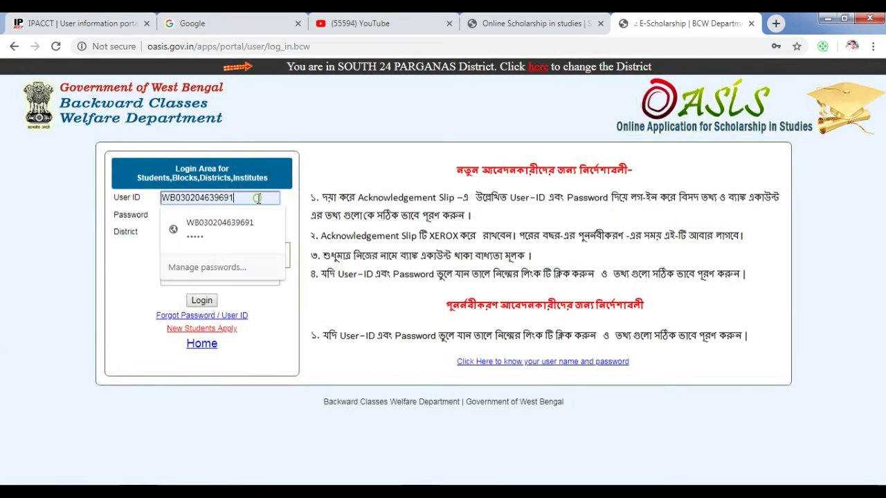
key(BackSpace)
key(BackSpace)
key(BackSpace)
key(BackSpace)
key(BackSpace)
key(BackSpace)
key(BackSpace)
key(BackSpace)
key(BackSpace)
key(BackSpace)
key(BackSpace)
key(BackSpace)
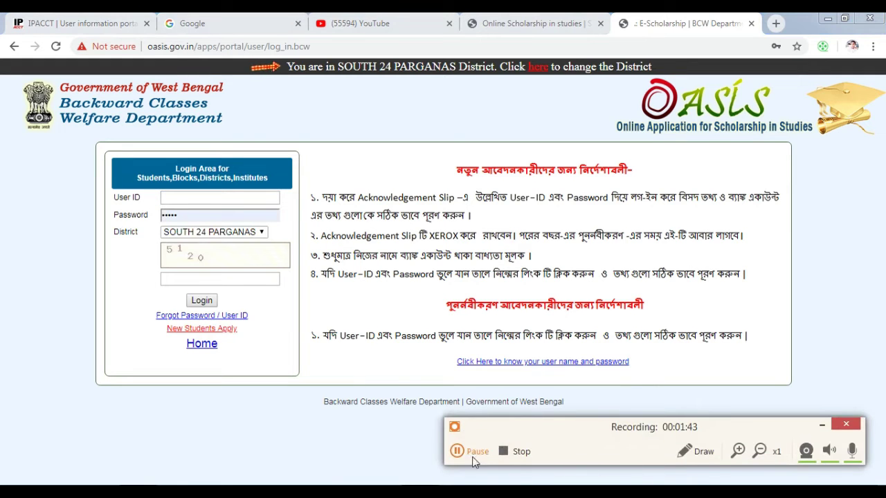
click(458, 451)
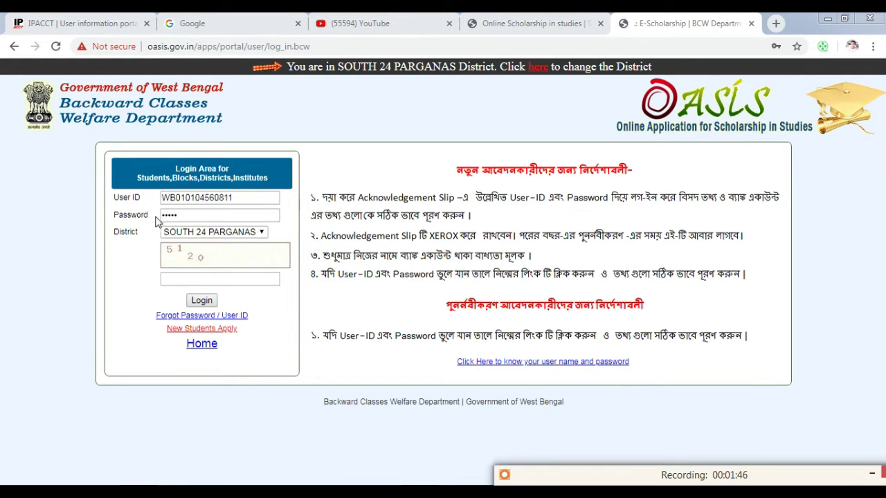
click(181, 278)
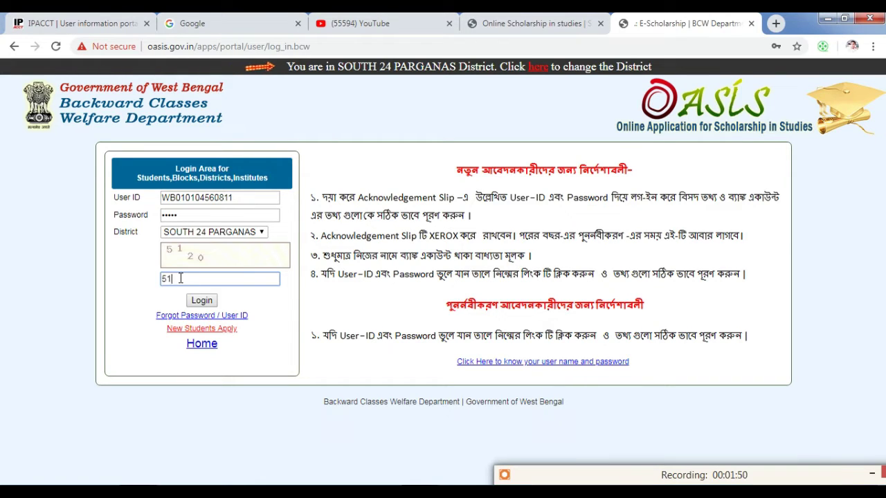
text(5120)
click(202, 301)
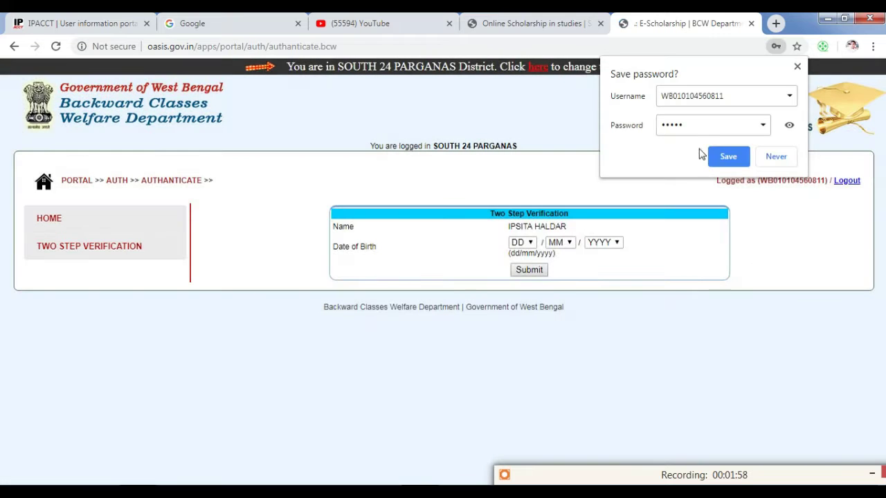
Decline Chrome's password saving and submit the student's date of birth for verification
click(774, 158)
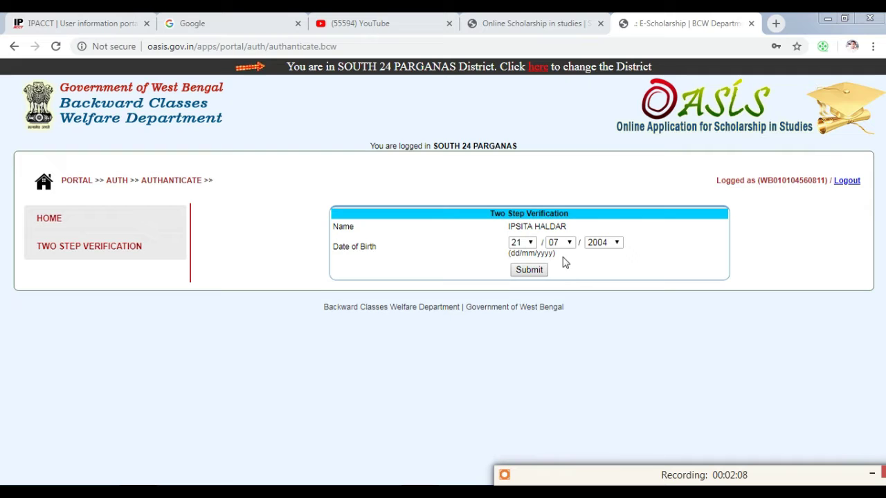
click(529, 270)
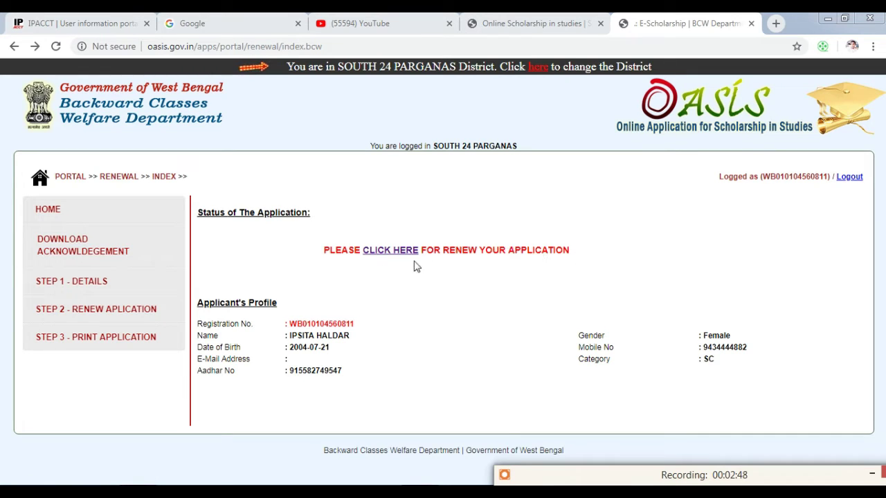
Open the renewal application form and review the basic, hostel, Aadhaar and bank details
click(390, 253)
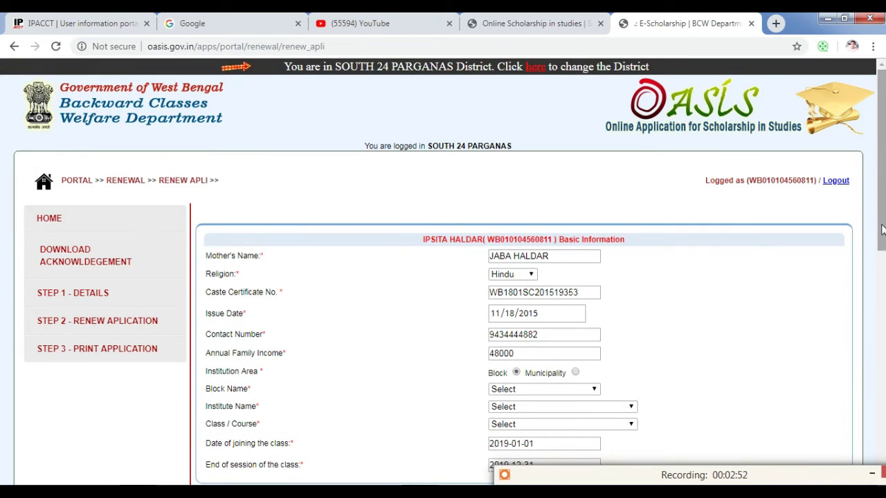
drag(882, 231, 883, 312)
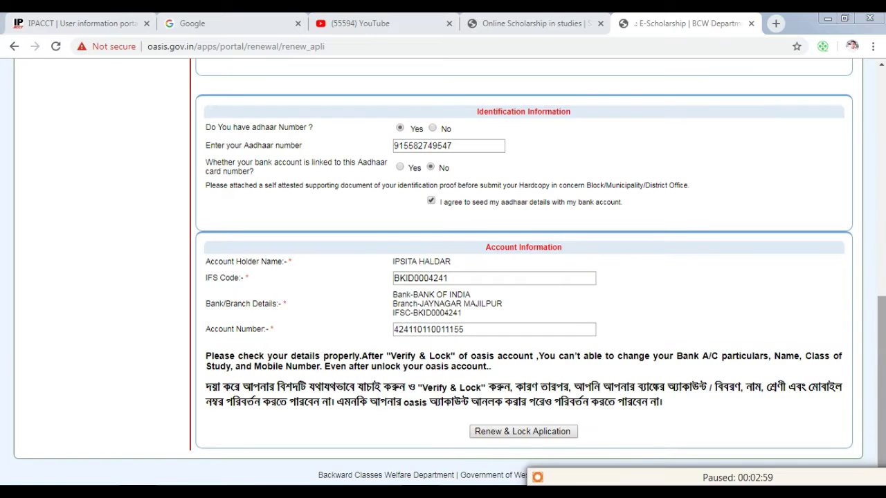
drag(883, 346, 883, 196)
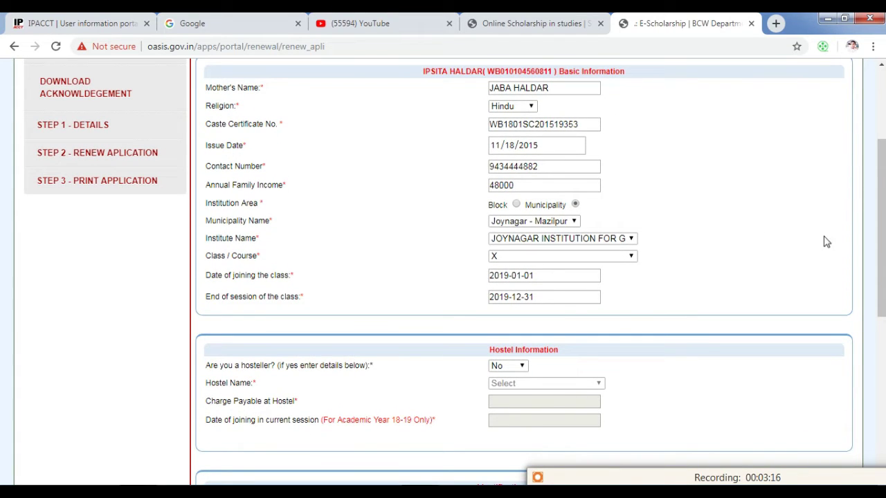
drag(882, 223, 858, 231)
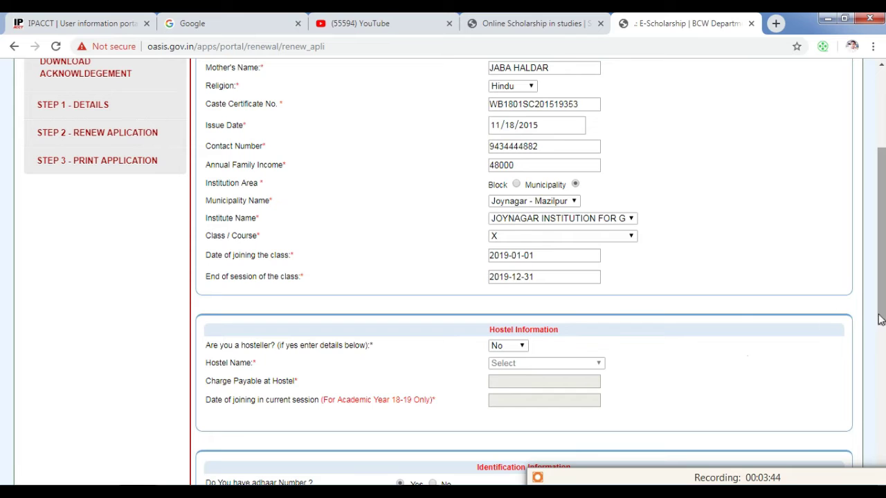
drag(879, 320, 879, 356)
scroll(465, 296, down, 1)
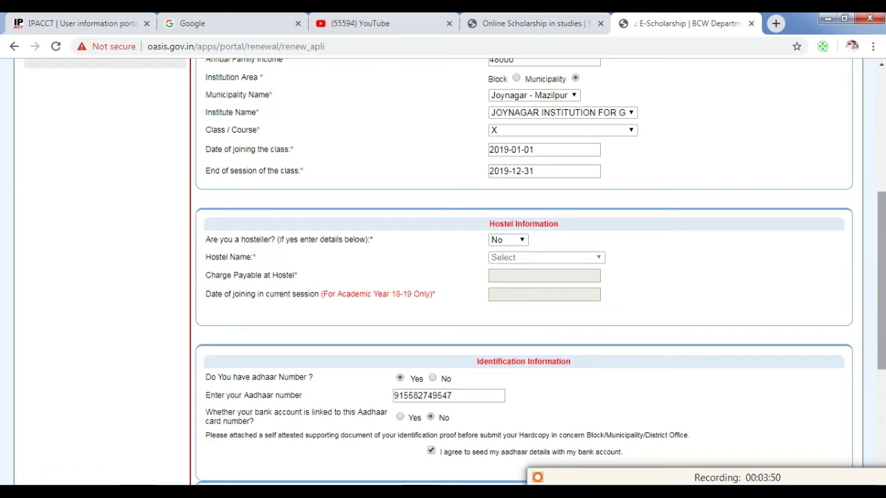
scroll(882, 311, down, 1)
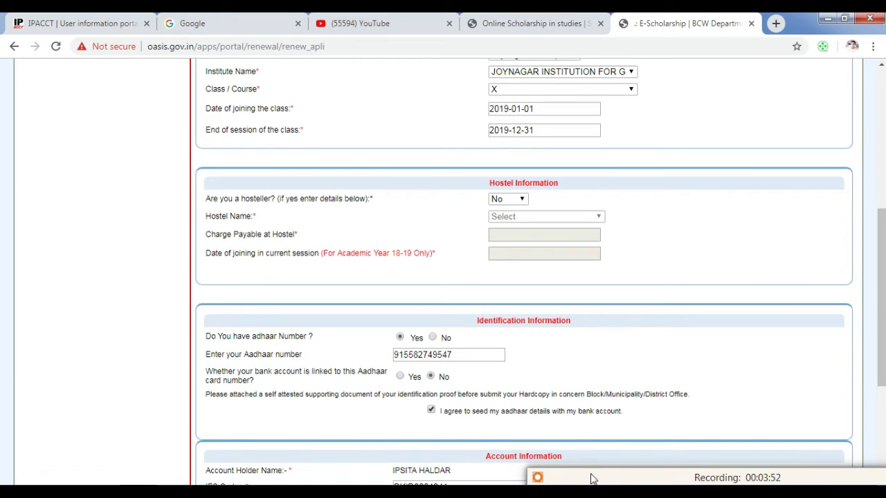
Tick the aadhaar seeding consent and bring the Renew & Lock Aplication button into view
click(590, 480)
scroll(443, 276, up, 3)
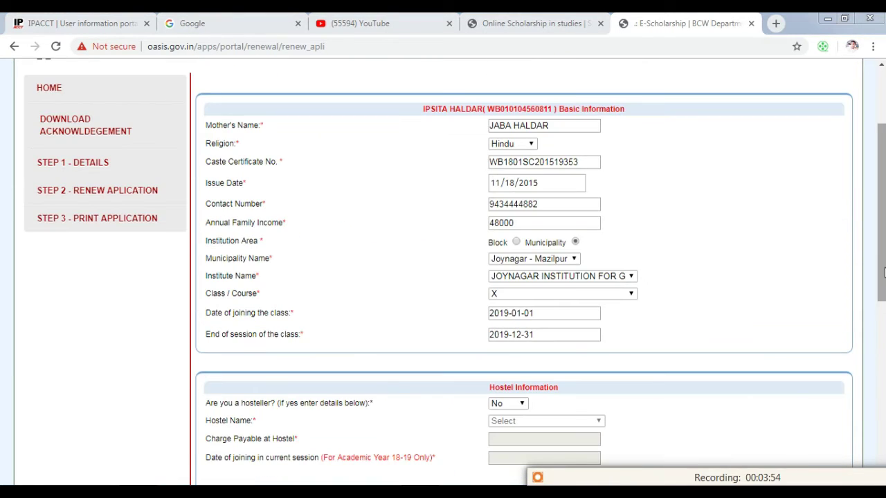
scroll(884, 272, down, 3)
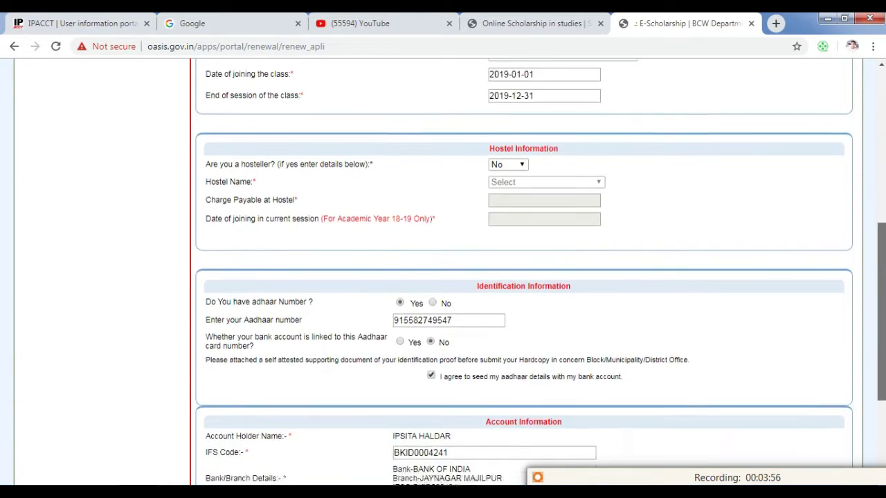
scroll(883, 312, down, 3)
scroll(883, 391, down, 1)
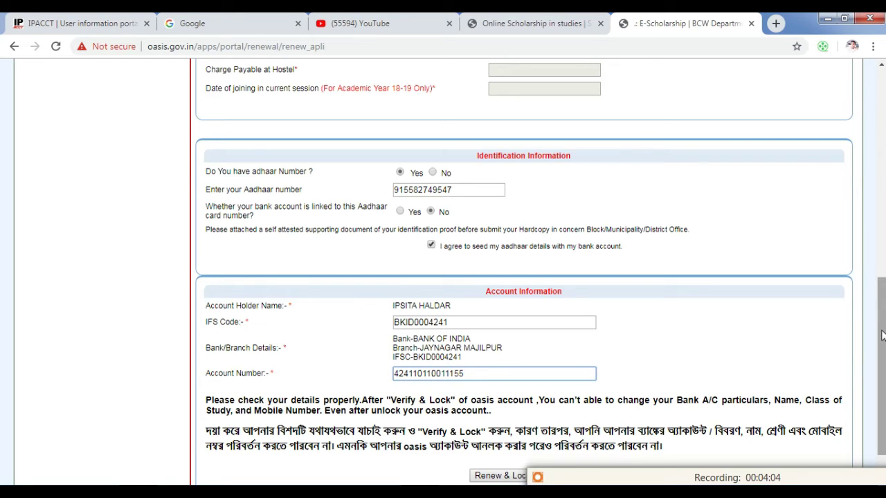
scroll(877, 352, down, 1)
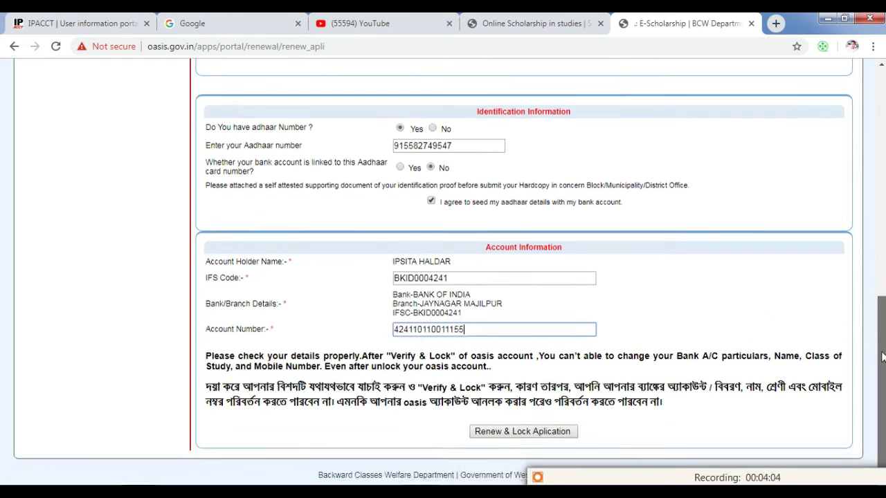
Renew and lock the application, then proceed after the caste certificate verification
click(525, 434)
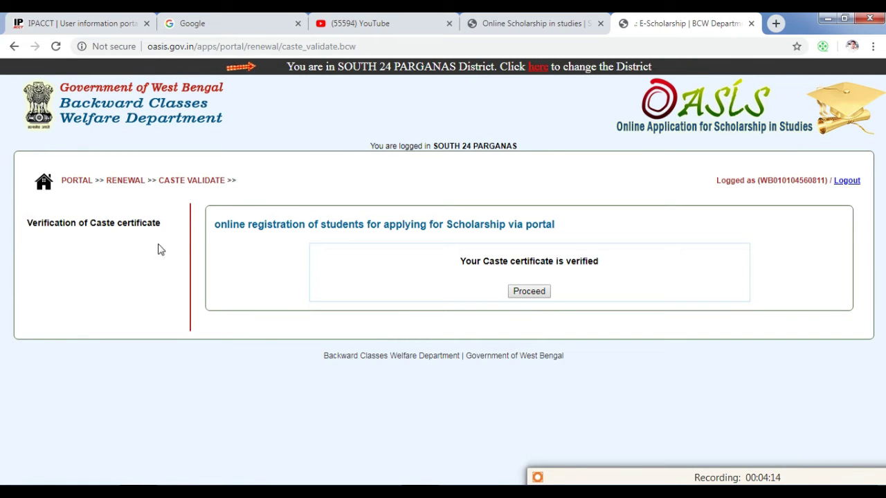
click(530, 294)
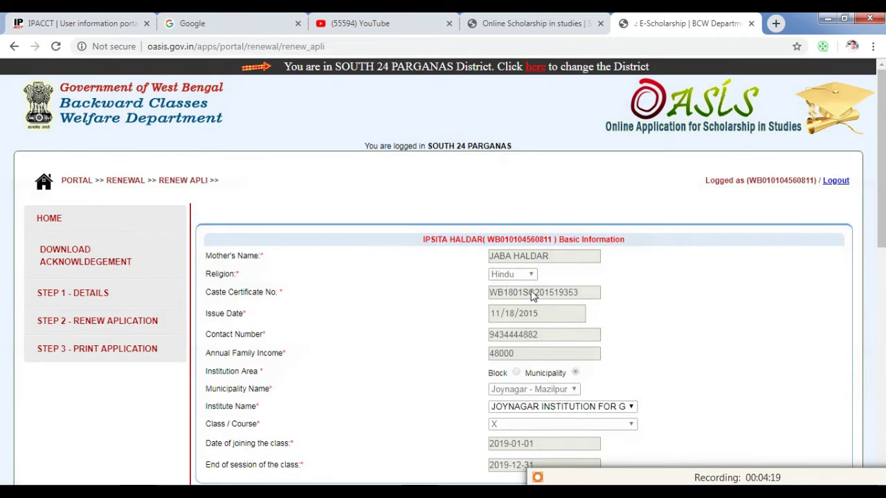
drag(882, 238, 883, 461)
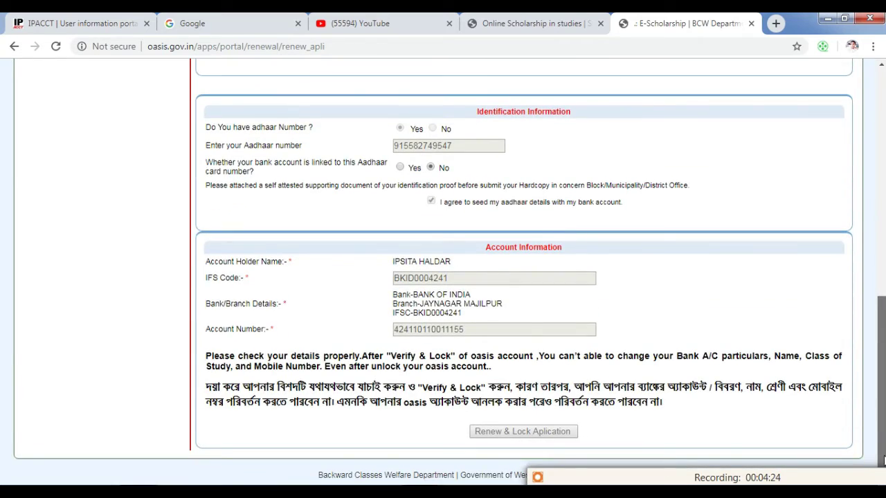
scroll(883, 460, up, 4)
scroll(401, 391, down, 3)
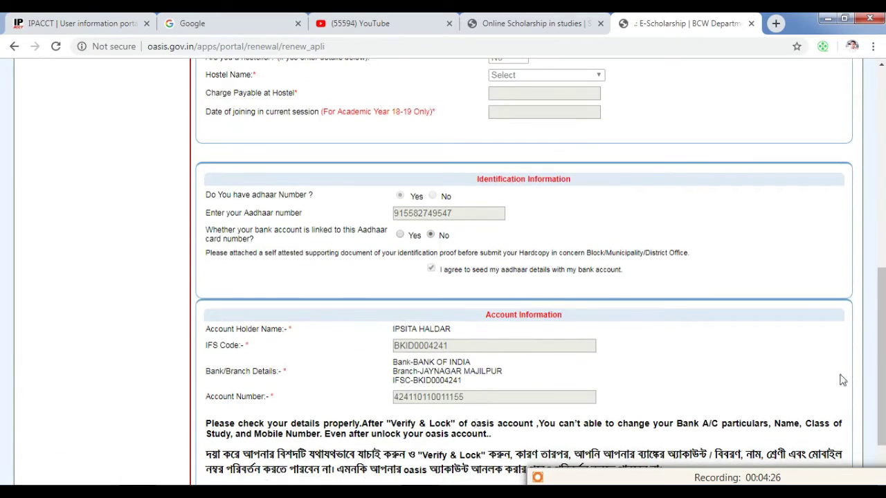
drag(880, 366, 880, 199)
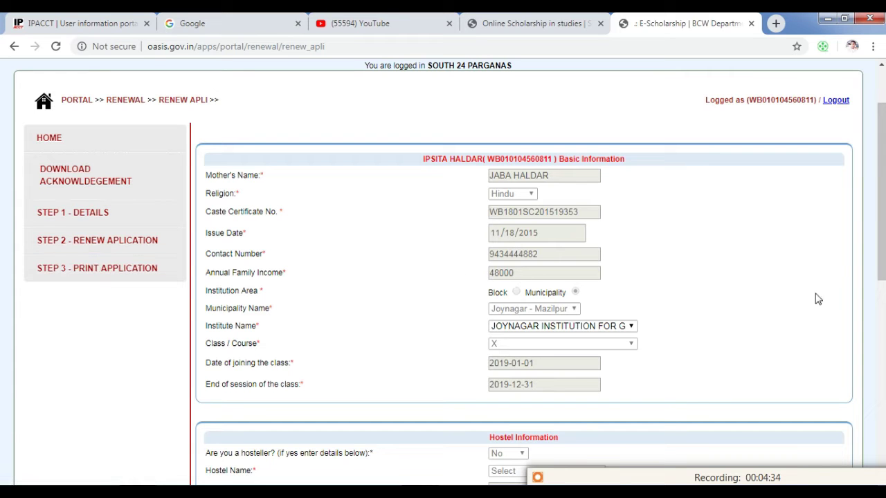
drag(880, 254, 880, 316)
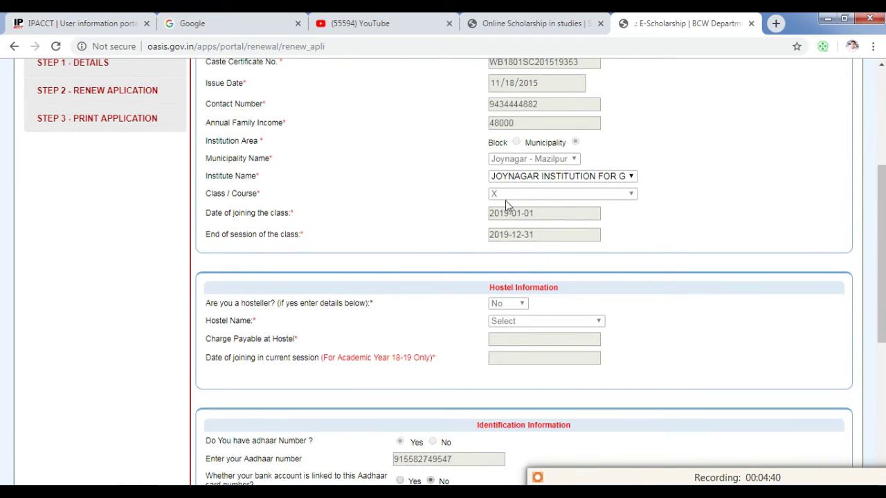
Keep the institute unchanged, download the application form PDF, and open its folder
click(549, 179)
click(546, 176)
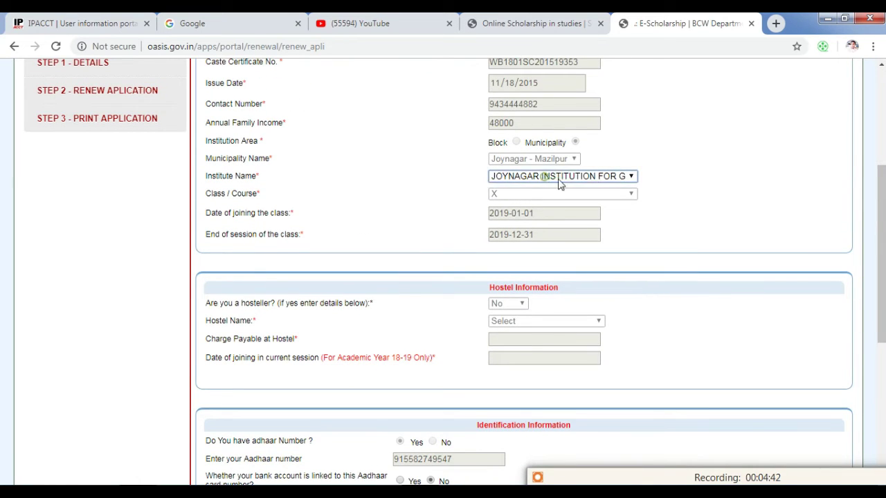
click(666, 183)
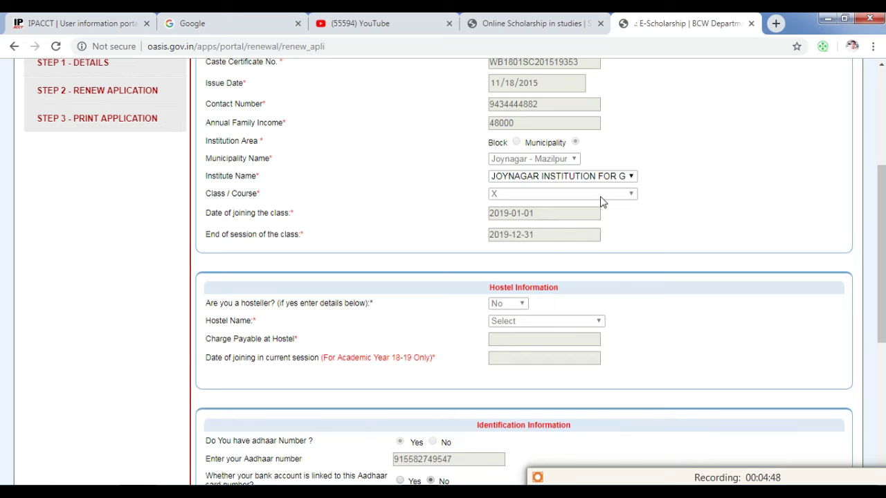
scroll(787, 231, up, 2)
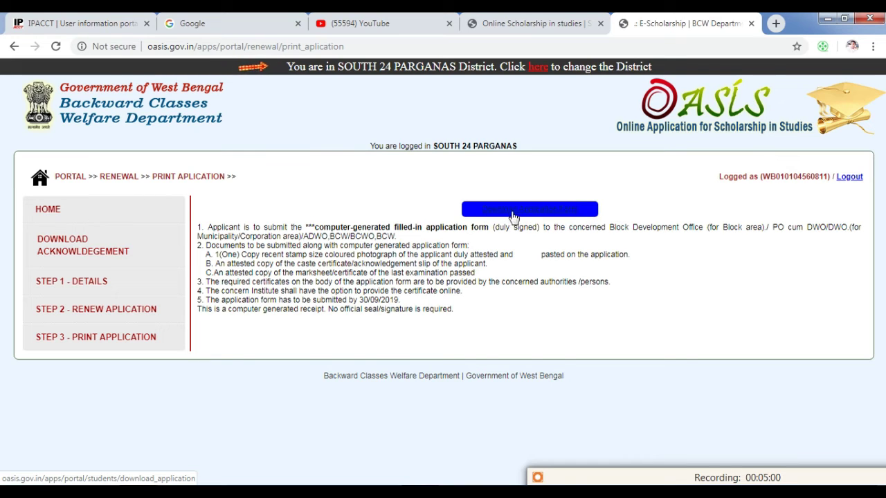
click(510, 216)
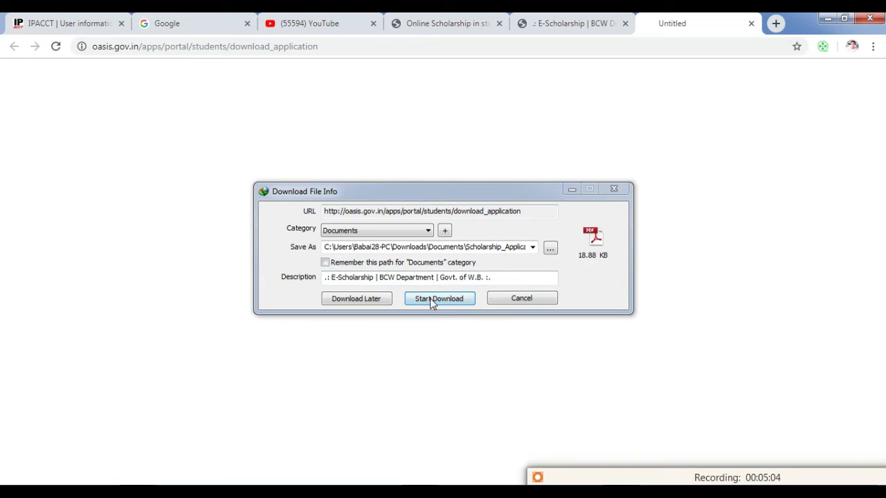
click(431, 301)
click(465, 299)
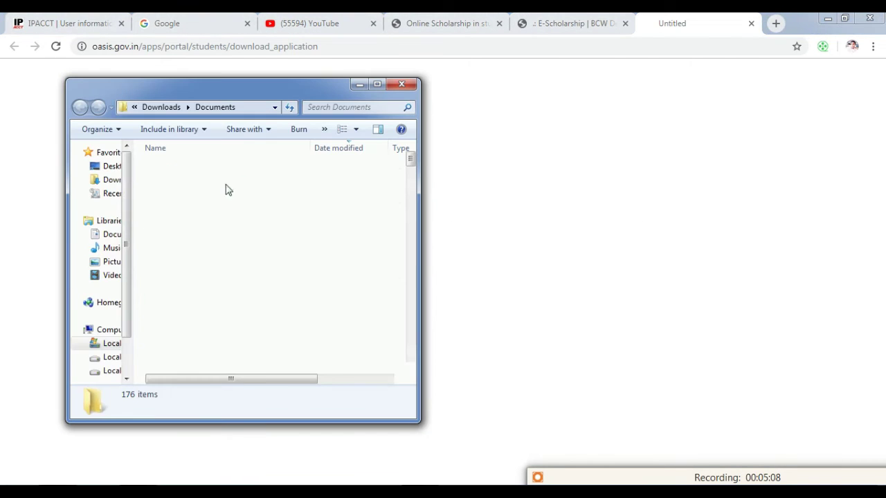
Select the Scholarship_Application PDF under Today and scroll through the Documents file list
click(309, 193)
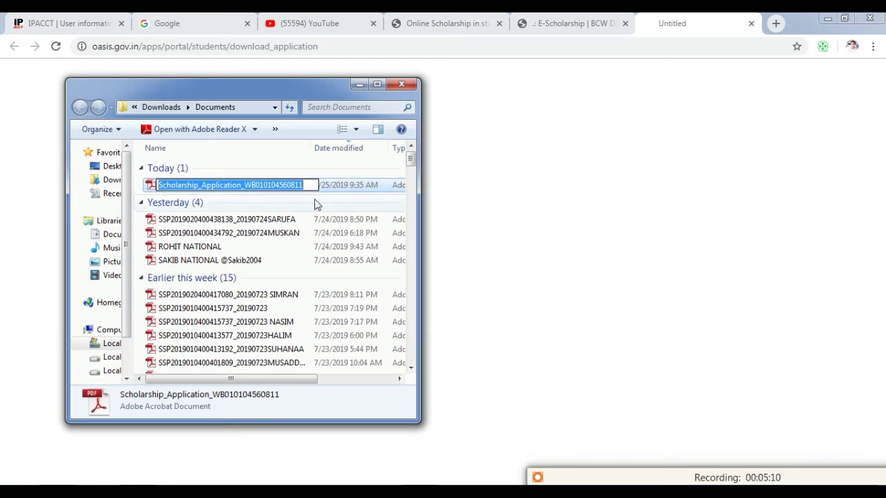
drag(411, 160, 414, 200)
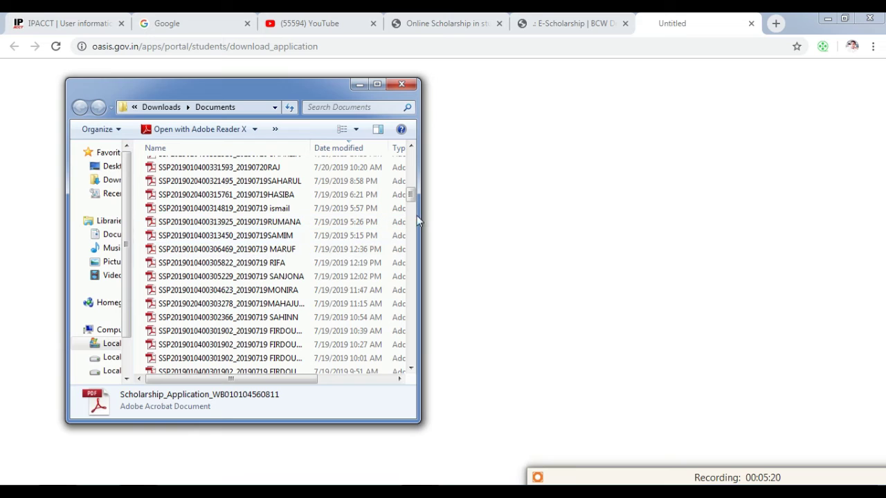
drag(410, 198, 412, 217)
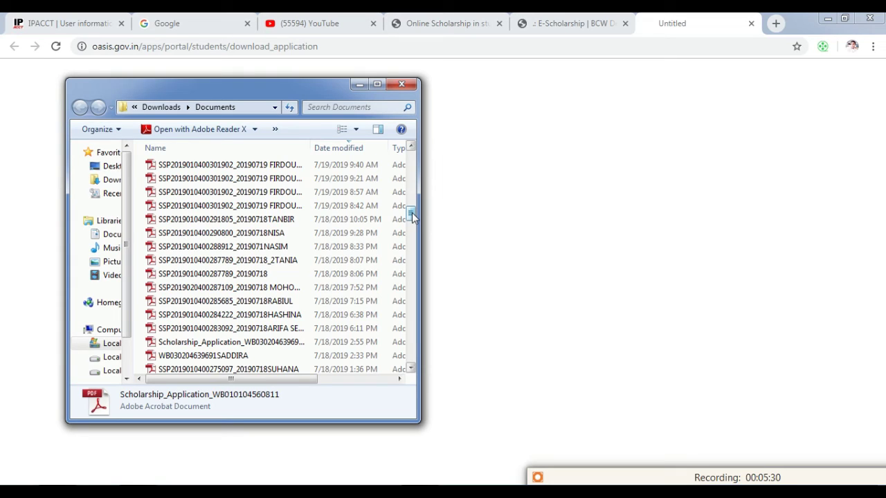
drag(411, 217, 411, 154)
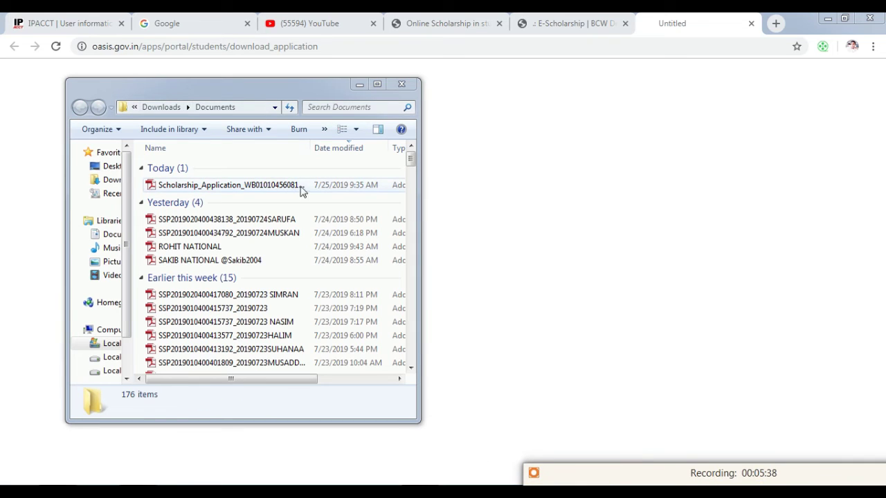
Open Scholarship_Application in Adobe Reader and scroll through pages 1 to 3
click(301, 193)
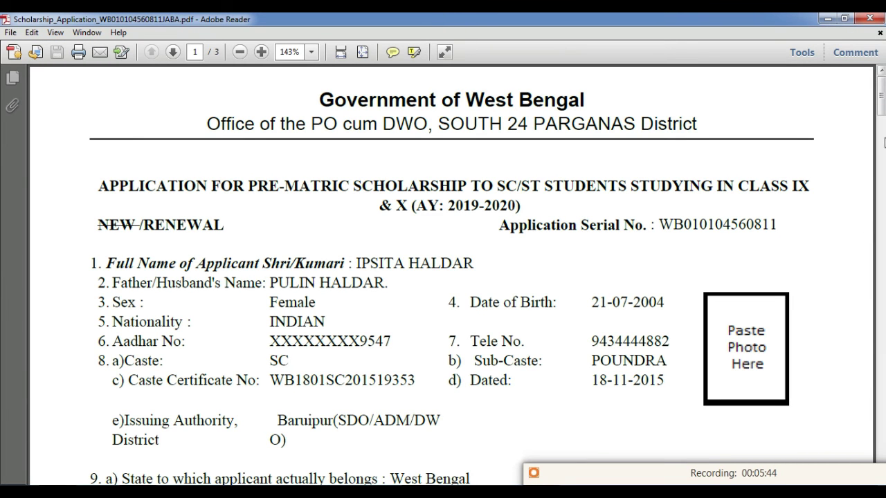
drag(881, 110, 883, 240)
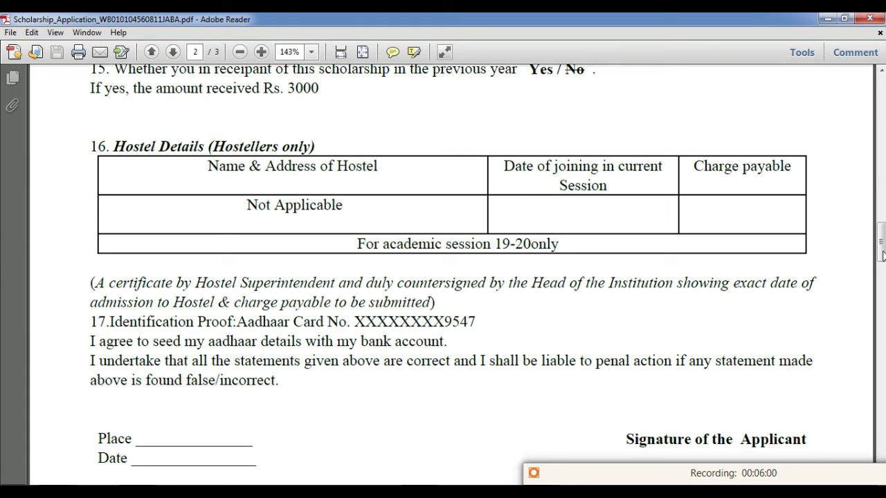
drag(881, 248, 882, 323)
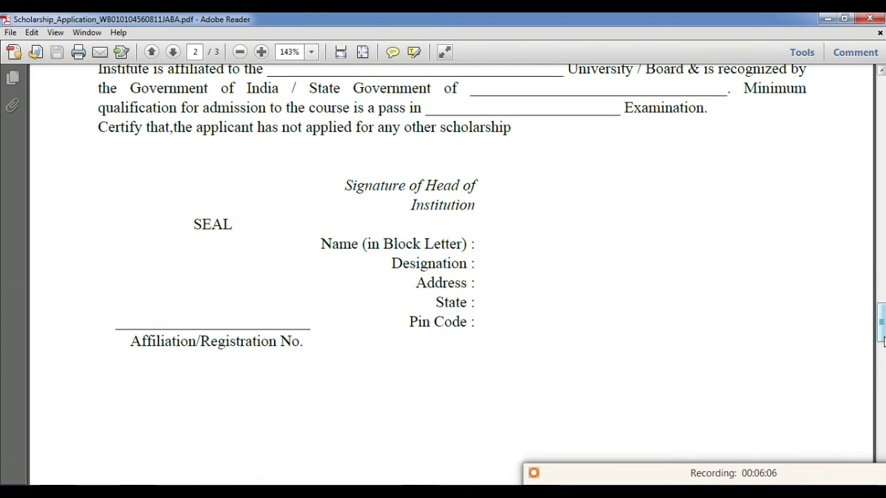
drag(883, 330, 883, 350)
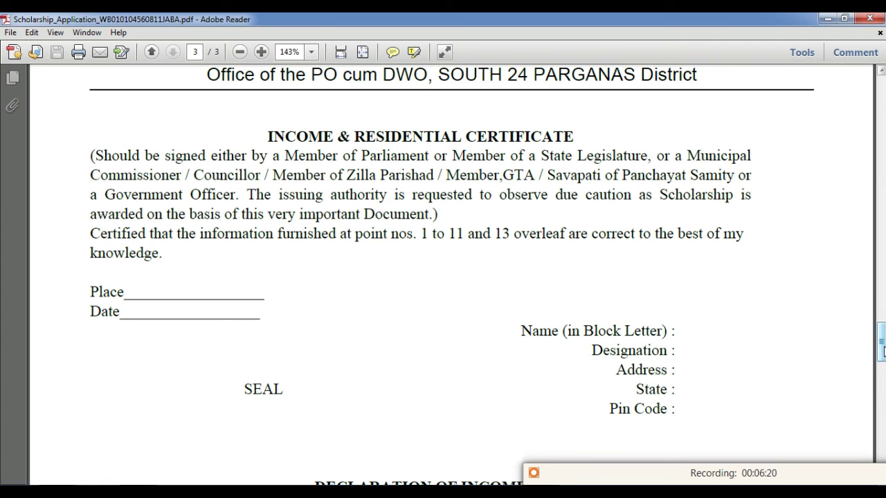
drag(883, 346, 882, 418)
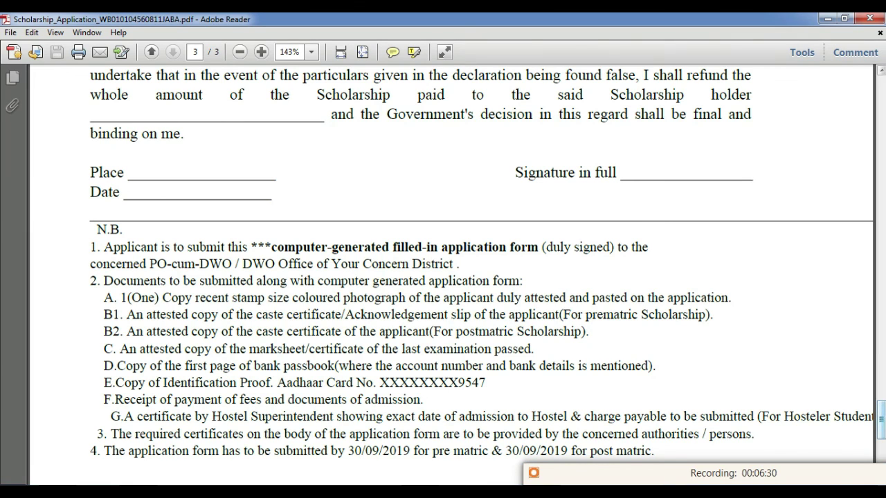